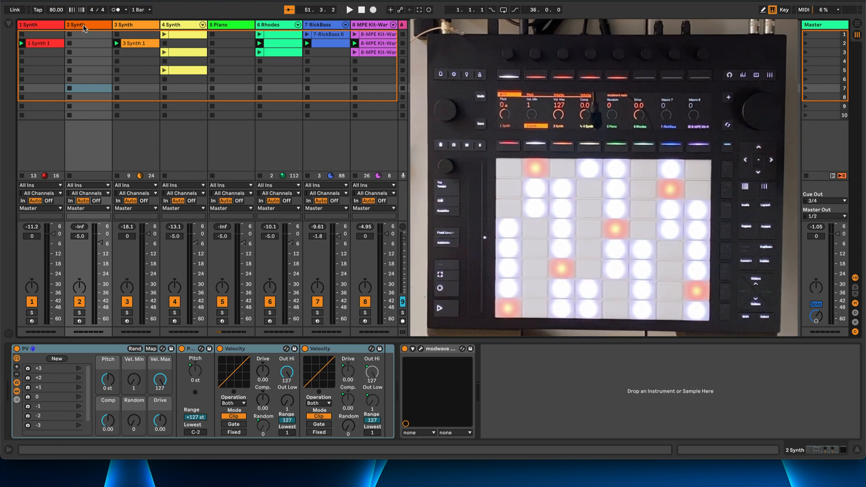
# Go through the tracks from 3 Synth to 7 RickBass and back to 1 Synth, examining each one's instrument and devices.
pyautogui.click(130, 26)
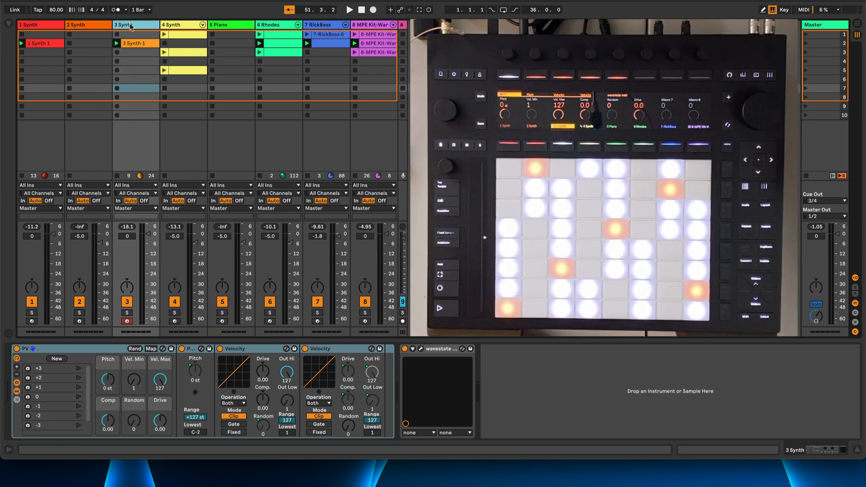
pyautogui.click(192, 26)
pyautogui.click(233, 26)
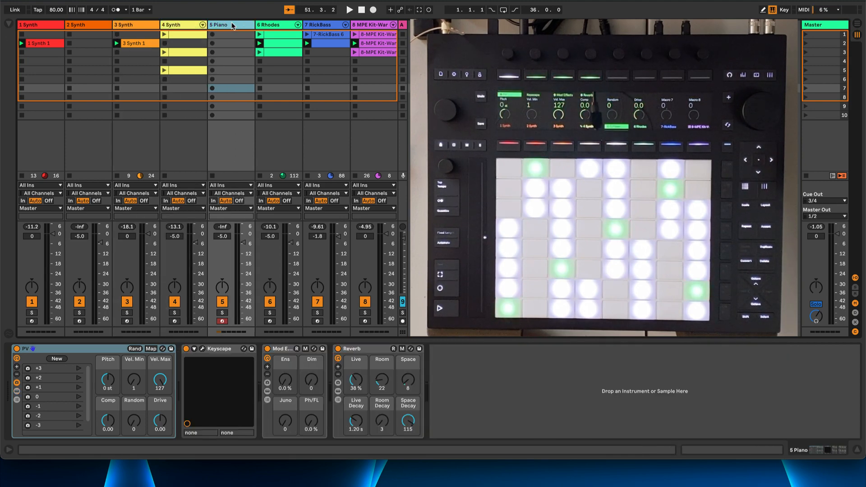
pyautogui.click(286, 26)
pyautogui.click(324, 26)
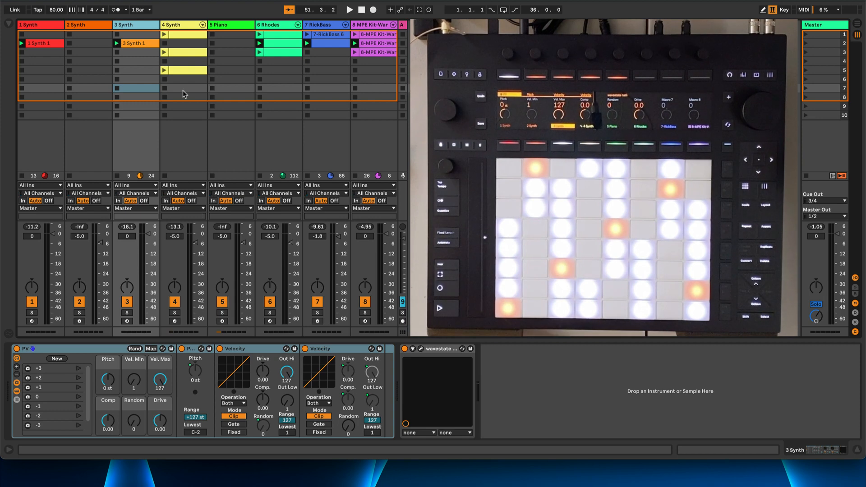
pyautogui.click(175, 41)
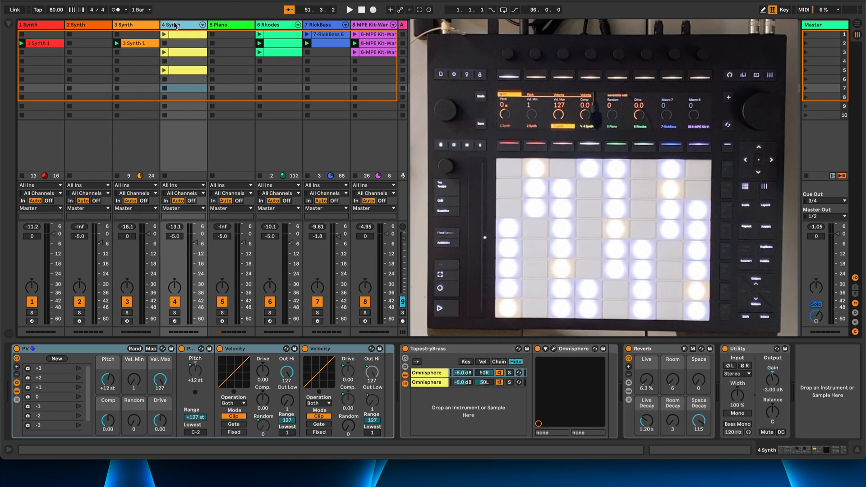
pyautogui.click(143, 29)
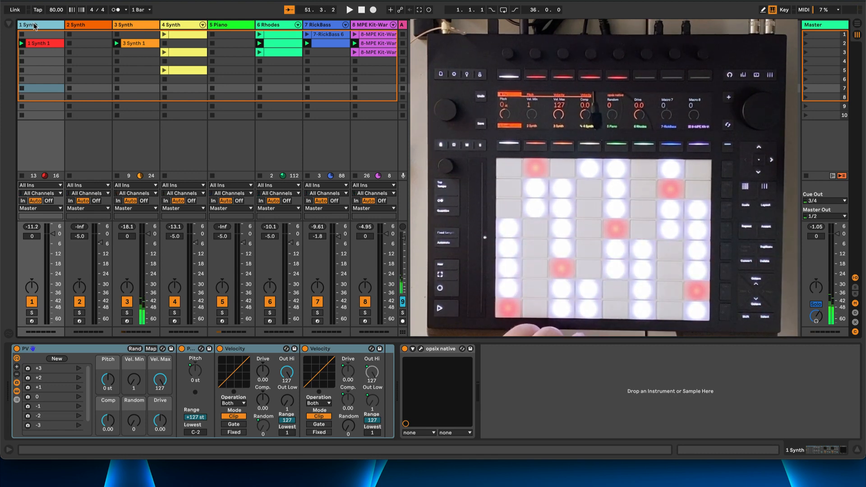
pyautogui.click(87, 25)
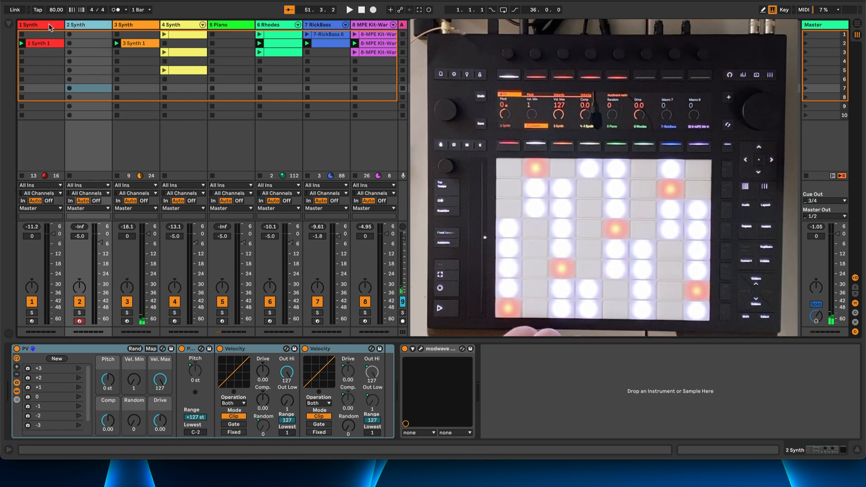
pyautogui.click(48, 26)
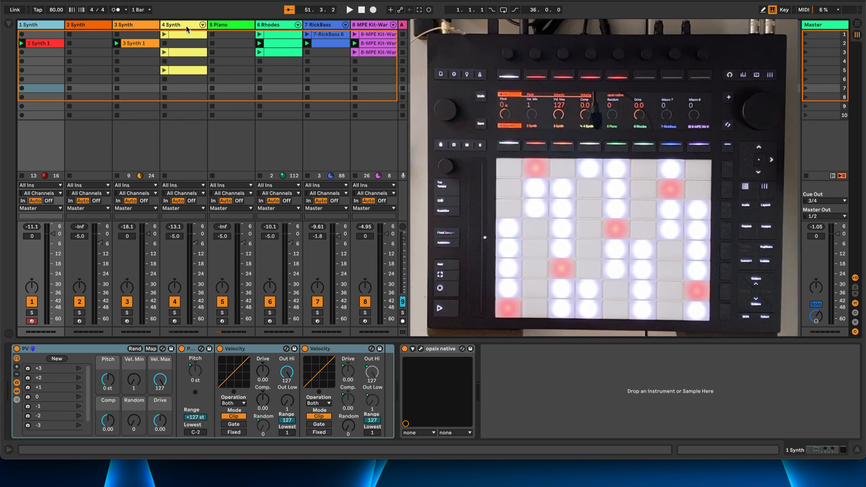
# Examine the device chains of the MPE Kit, RickBass, Rhodes, Piano and 4 Synth tracks one after another.
pyautogui.click(359, 25)
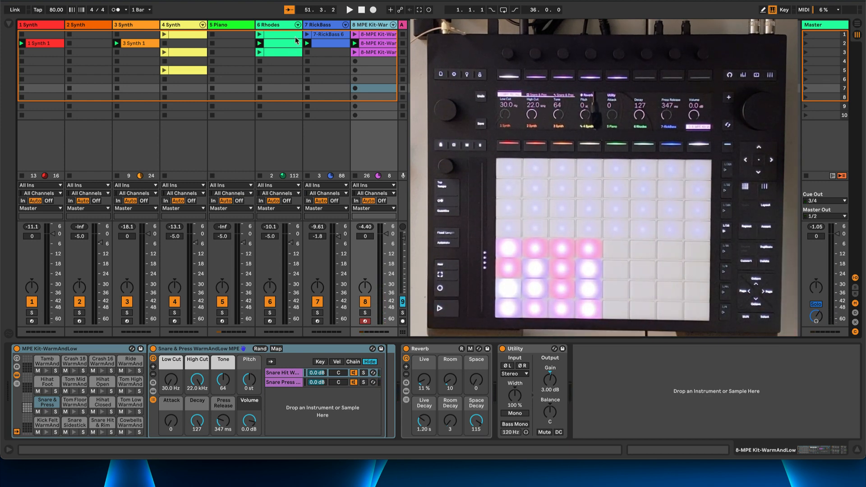
pyautogui.click(323, 26)
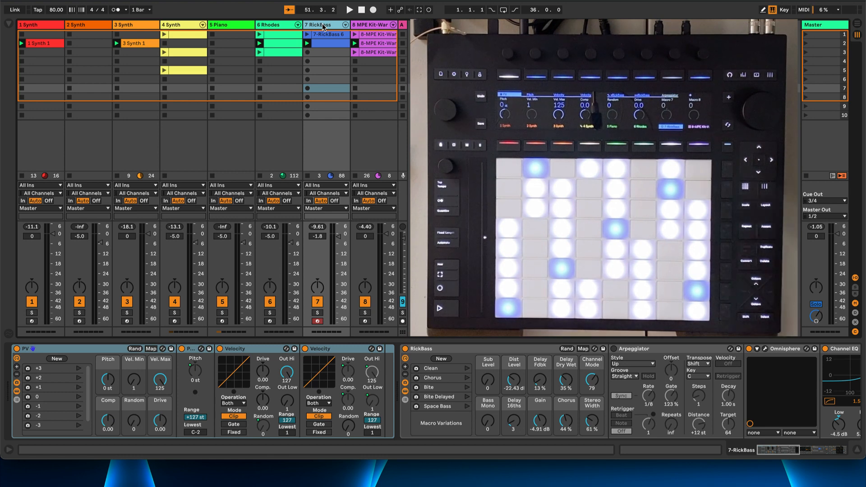
pyautogui.click(277, 26)
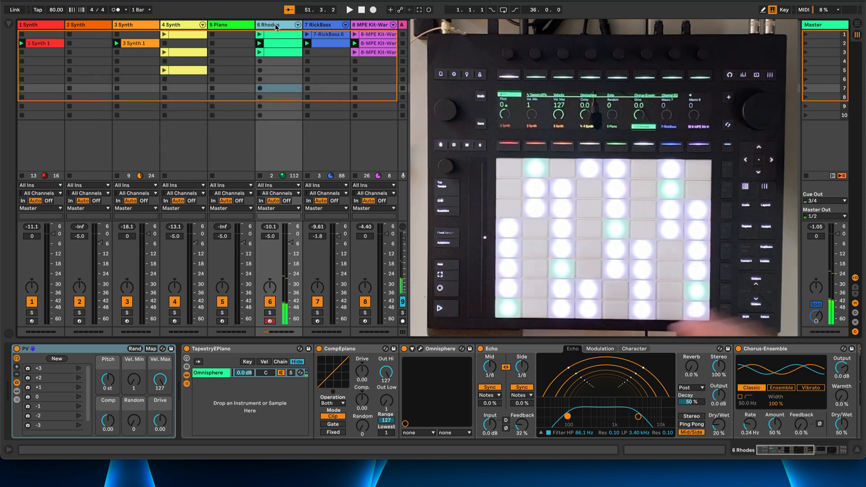
pyautogui.click(225, 25)
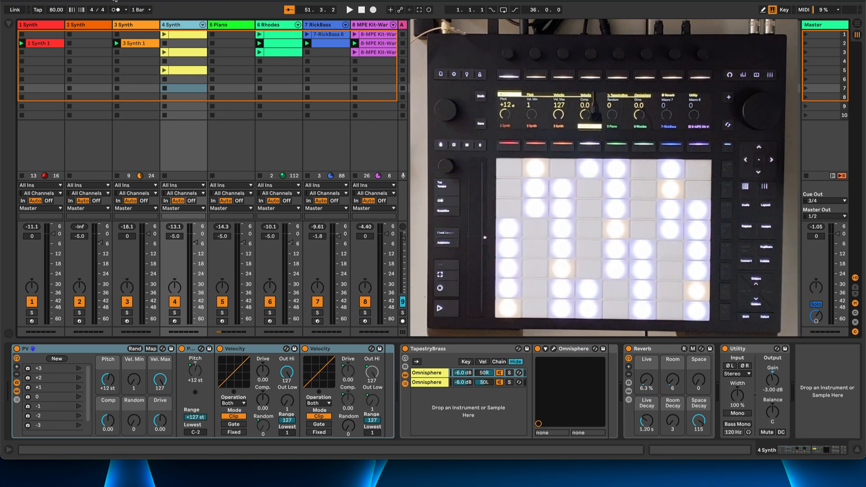
pyautogui.click(226, 28)
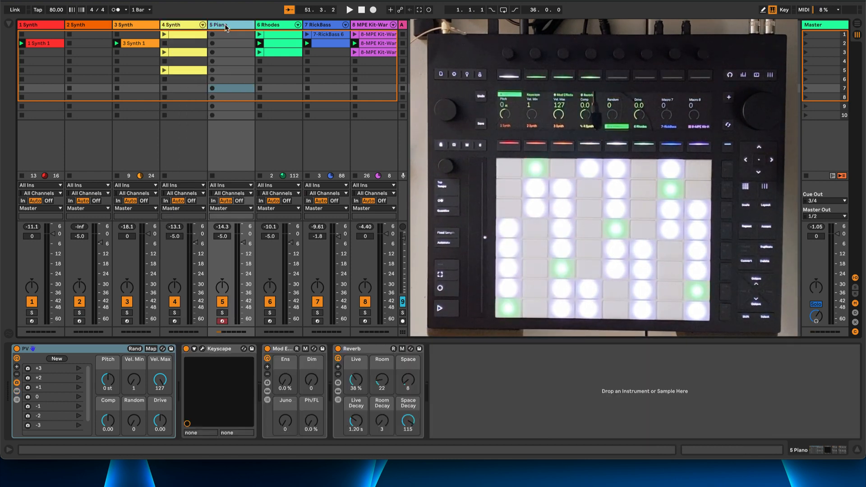
pyautogui.click(183, 26)
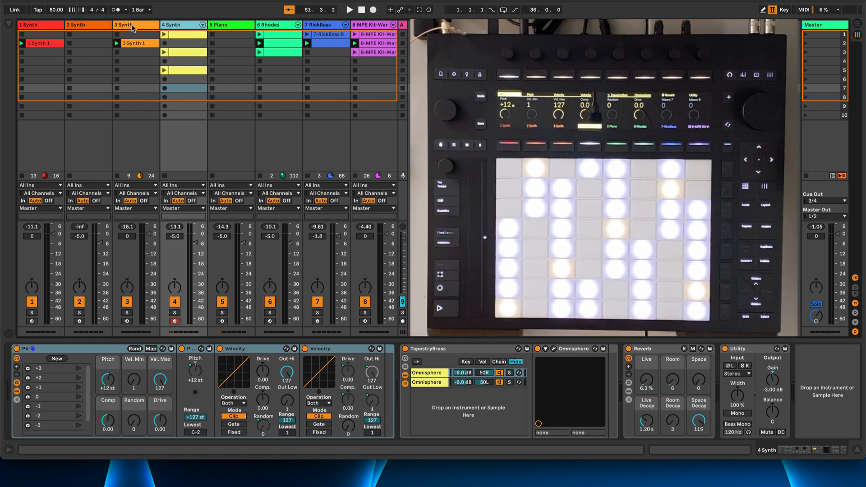
# Compare the instruments on the 1, 2 and 3 Synth tracks and select the 4 Synth track.
pyautogui.click(132, 26)
pyautogui.click(103, 26)
pyautogui.click(50, 25)
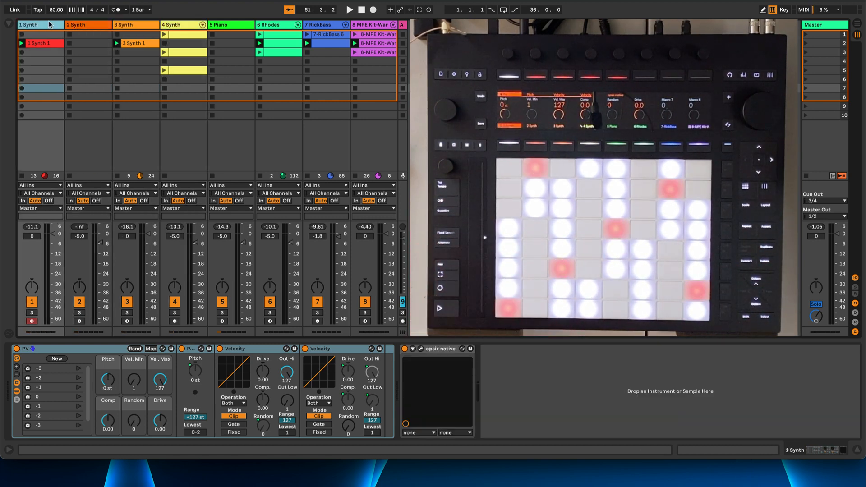
pyautogui.click(76, 25)
pyautogui.click(133, 26)
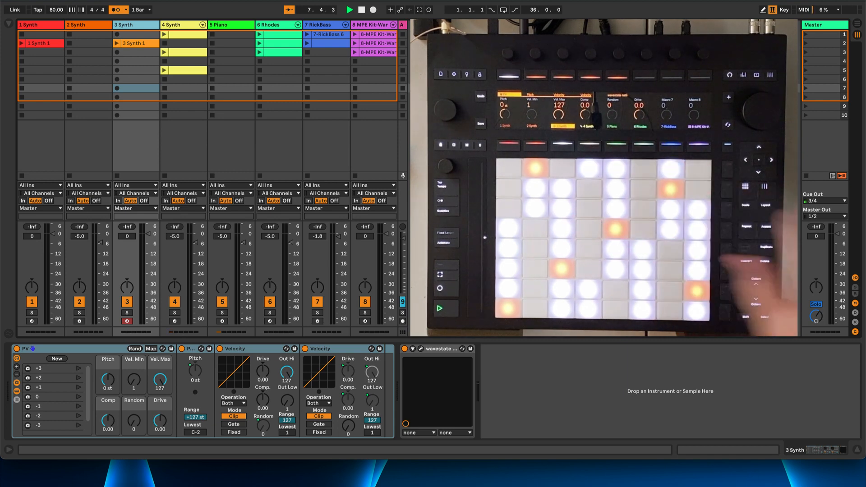
pyautogui.click(182, 27)
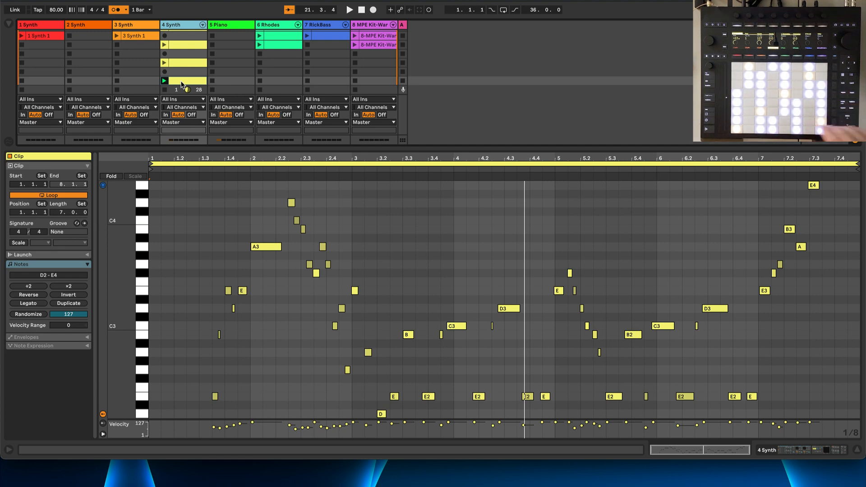
# Show the 4 Synth track's devices and delete the clip in its seventh scene slot.
pyautogui.hotkey('shift', 'Tab')
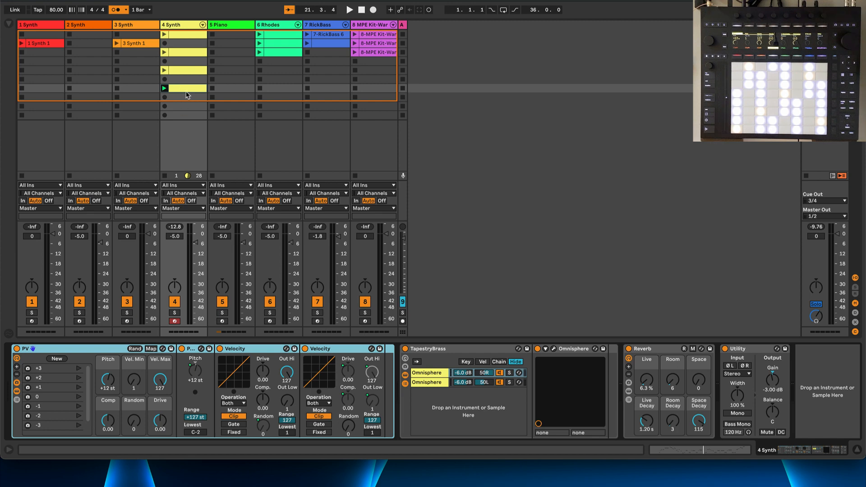
pyautogui.click(183, 78)
pyautogui.click(183, 89)
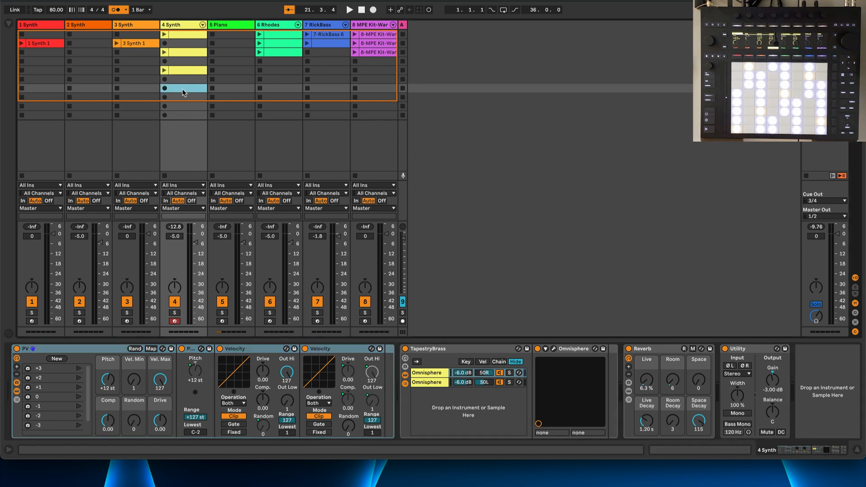
# Open the fifth-scene clip of the 4 Synth track in the note editor with its full note range visible and play it back.
pyautogui.click(173, 71)
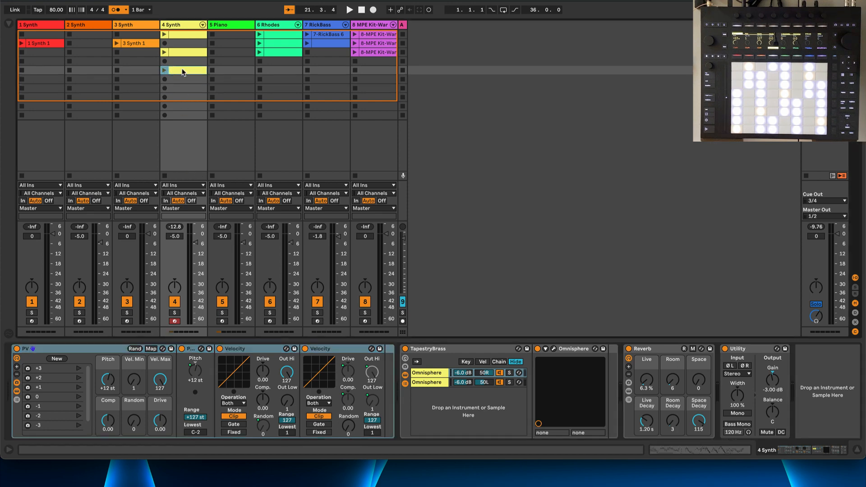
pyautogui.doubleClick(183, 72)
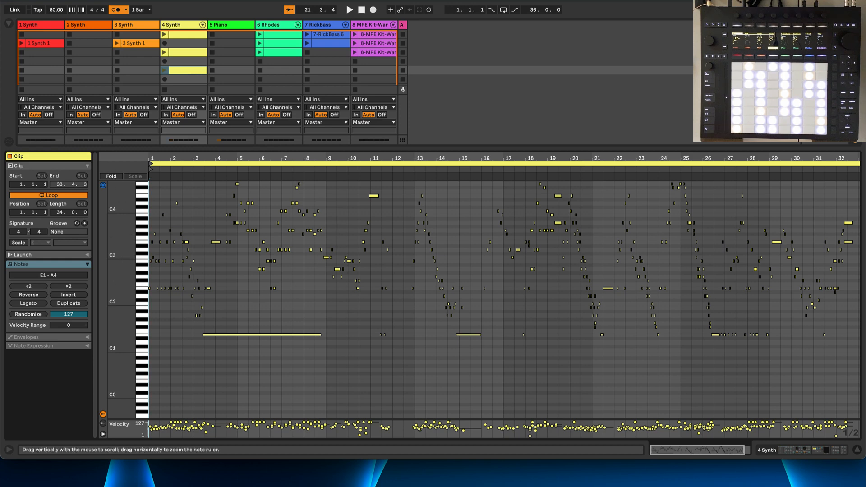
pyautogui.moveTo(130, 231); pyautogui.dragTo(139, 256)
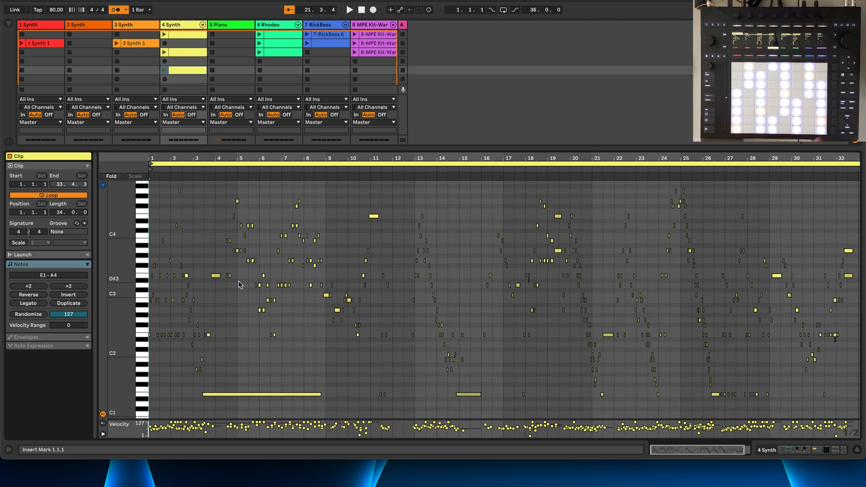
pyautogui.click(164, 70)
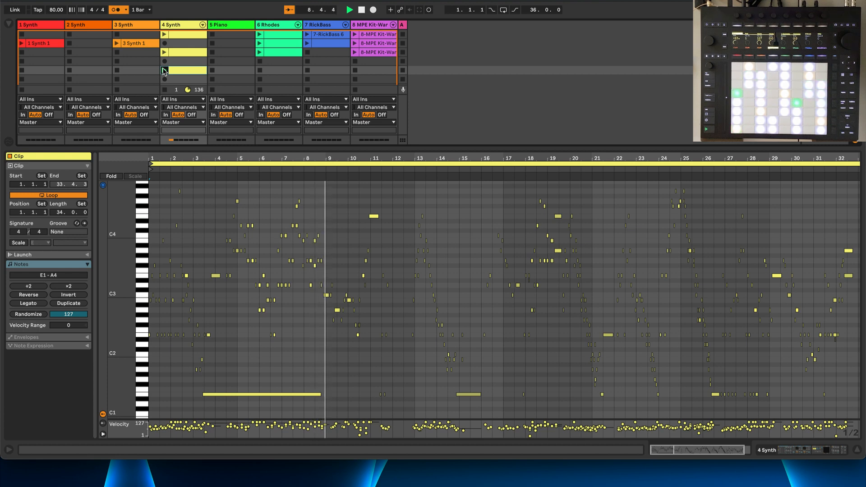
pyautogui.press('space')
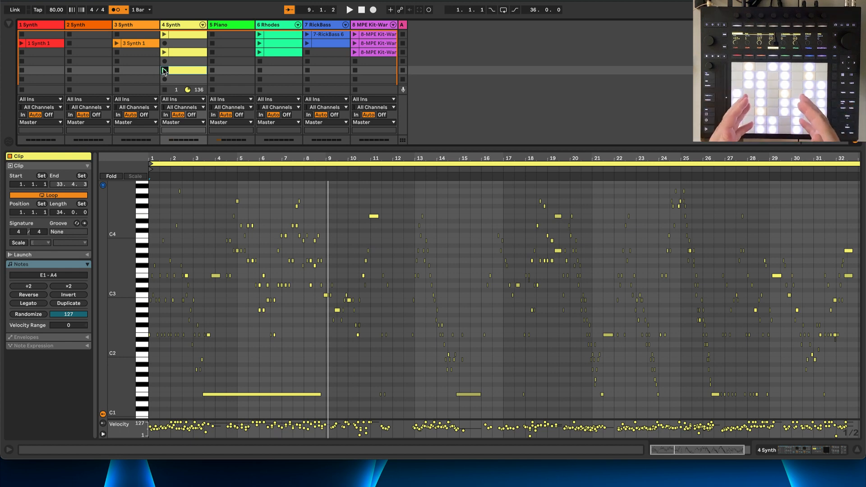
pyautogui.click(164, 70)
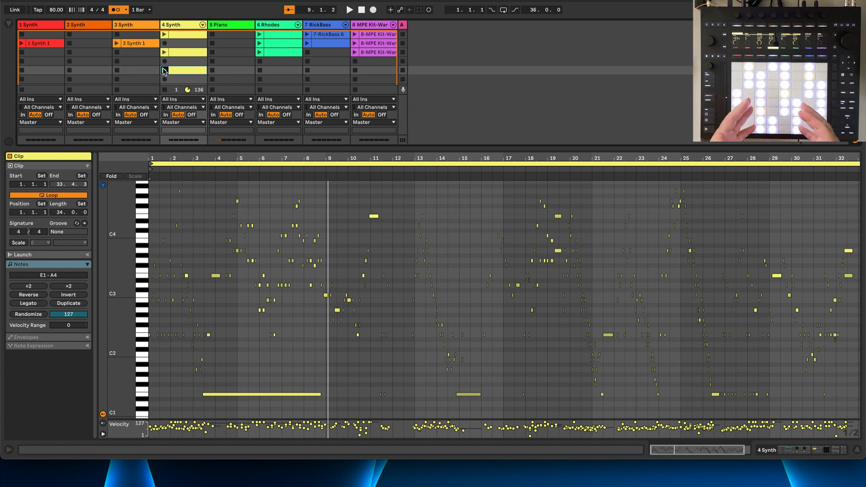
# Open and play the second-scene clips of the Rhodes and RickBass tracks, examining their note patterns.
pyautogui.click(324, 44)
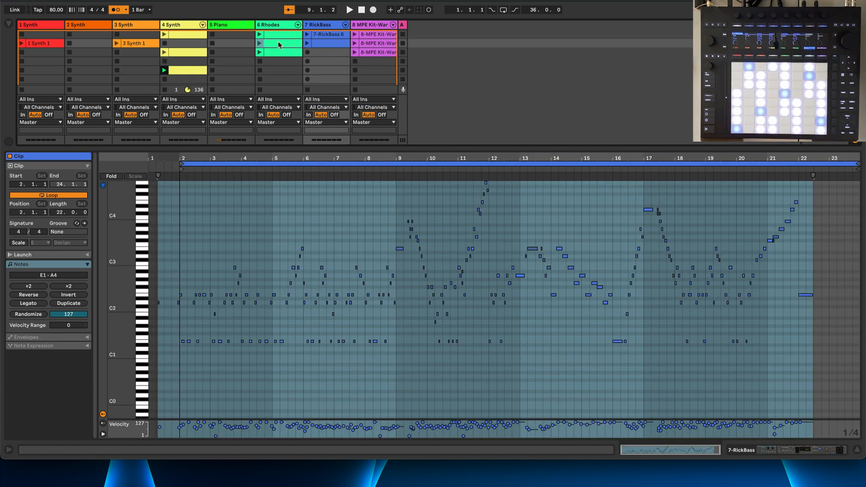
pyautogui.click(278, 43)
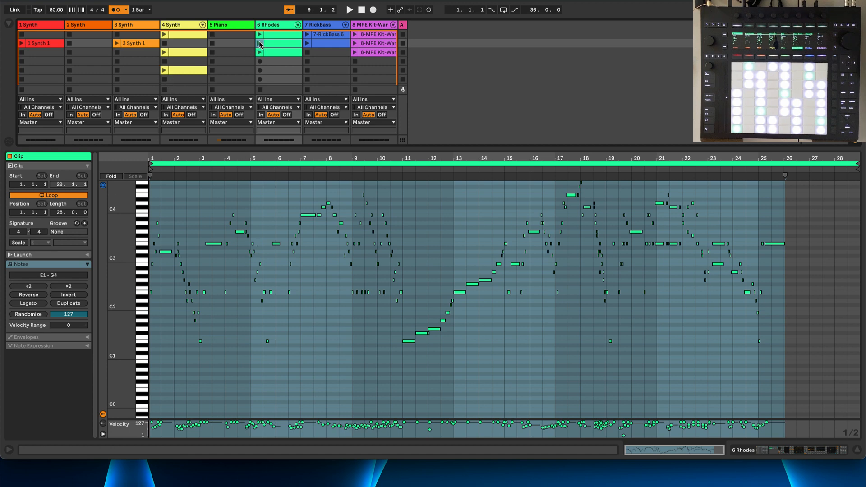
pyautogui.click(260, 43)
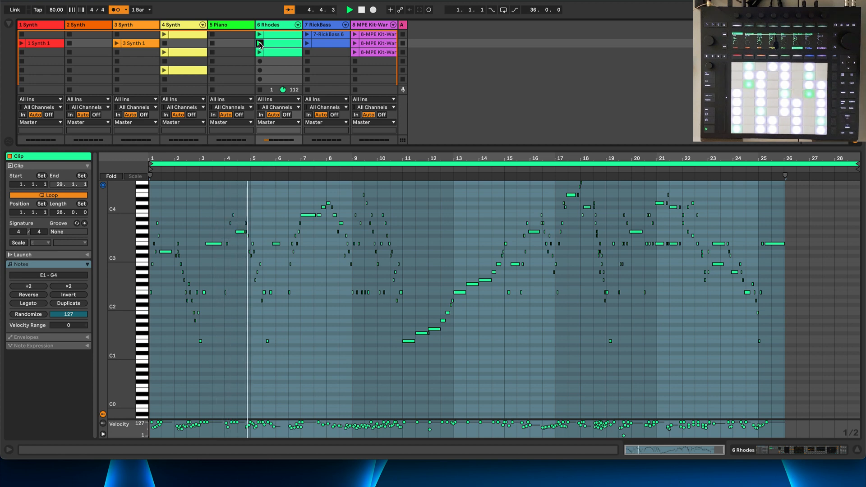
pyautogui.click(261, 91)
pyautogui.click(324, 44)
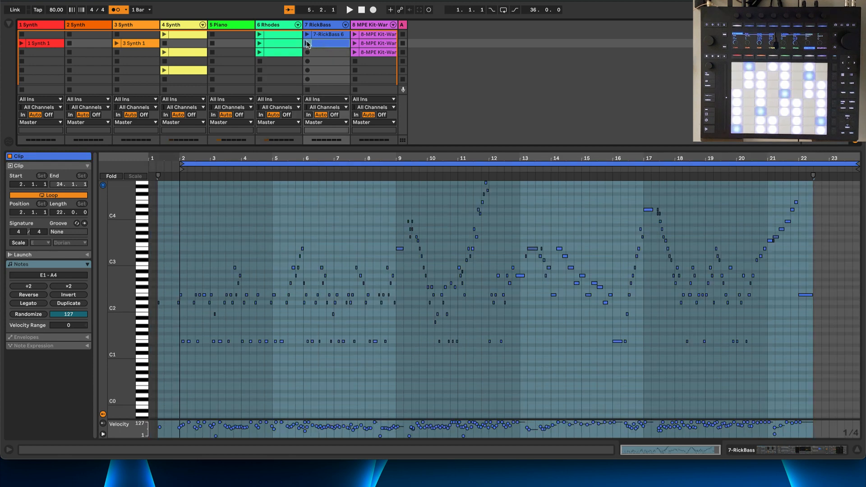
pyautogui.click(308, 44)
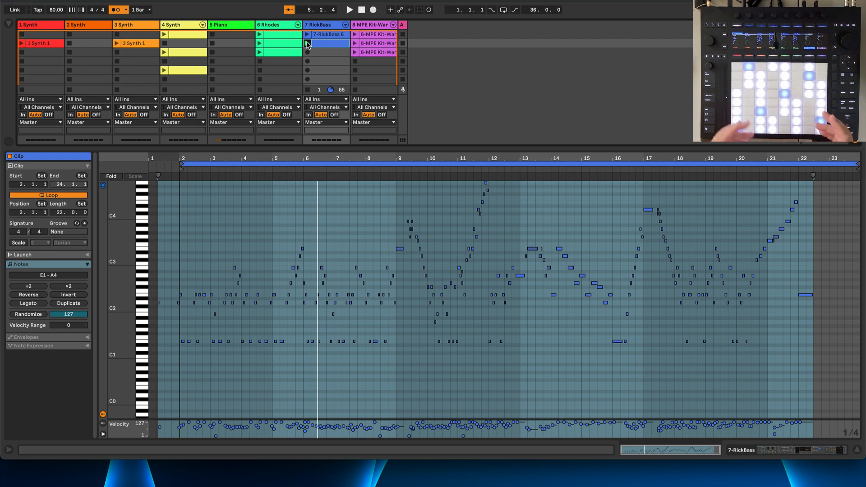
# Select the two bars from 2.1.1 to 4.1.1 in the RickBass clip and loop that selection.
pyautogui.click(203, 248)
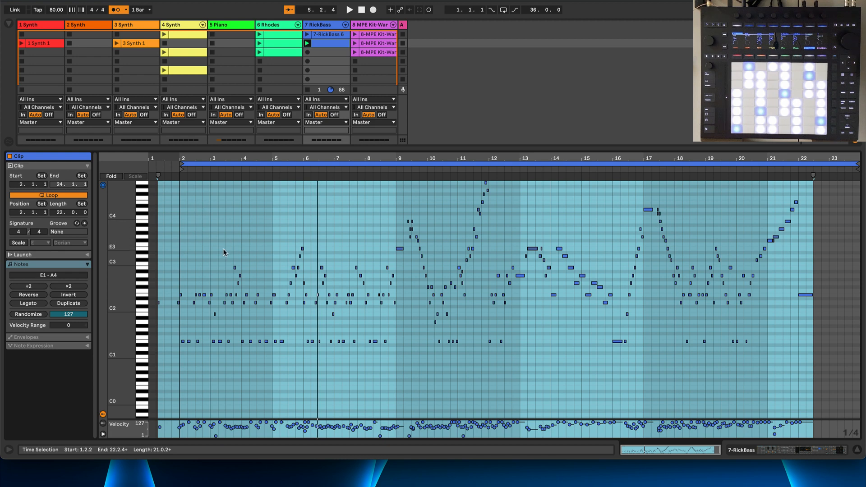
pyautogui.click(241, 248)
pyautogui.moveTo(241, 243)
pyautogui.mouseDown()
pyautogui.moveTo(186, 242)
pyautogui.moveTo(242, 236)
pyautogui.mouseUp()
pyautogui.click(214, 235)
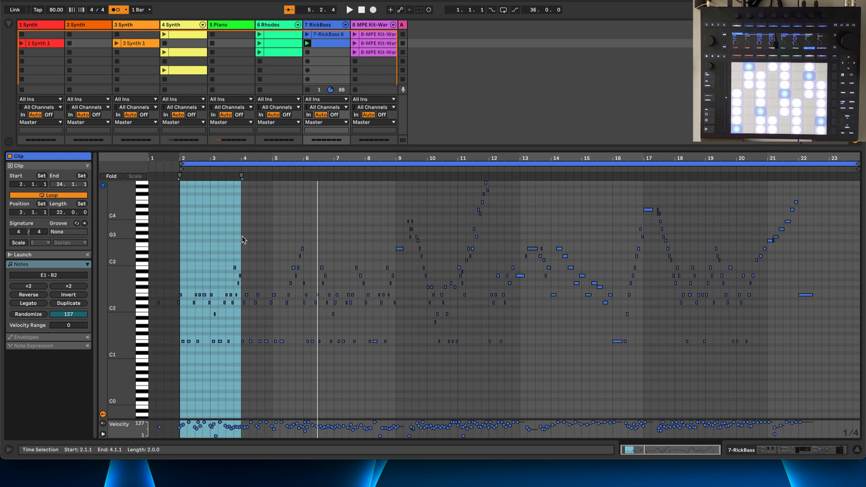
pyautogui.hotkey('ctrl', 'l')
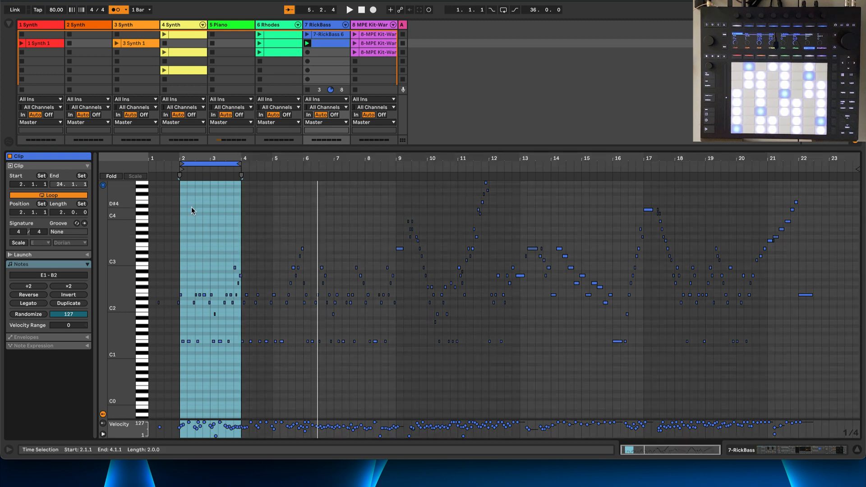
# Play the looped bass phrase, launch the second-scene MPE Kit drum clip with it, and reopen the RickBass clip.
pyautogui.press('space')
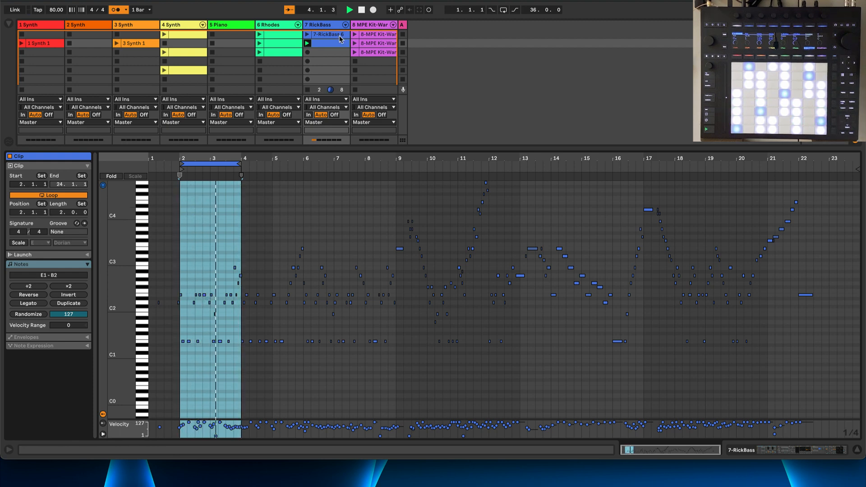
pyautogui.click(356, 43)
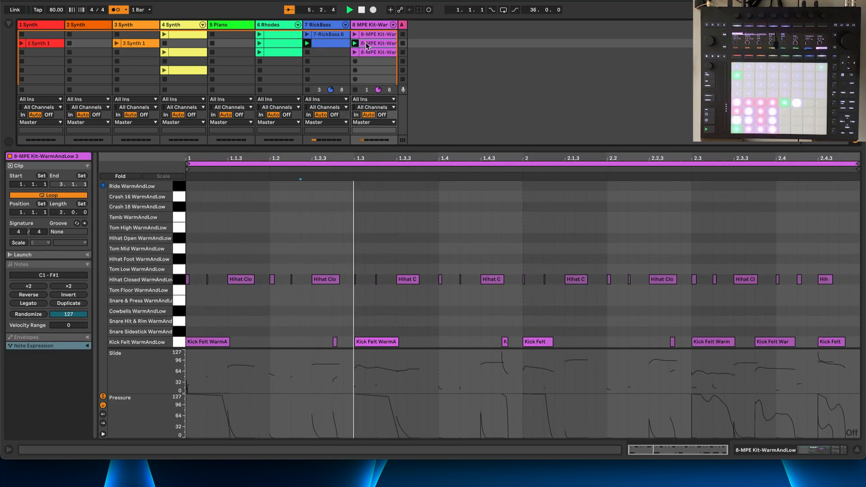
pyautogui.click(343, 44)
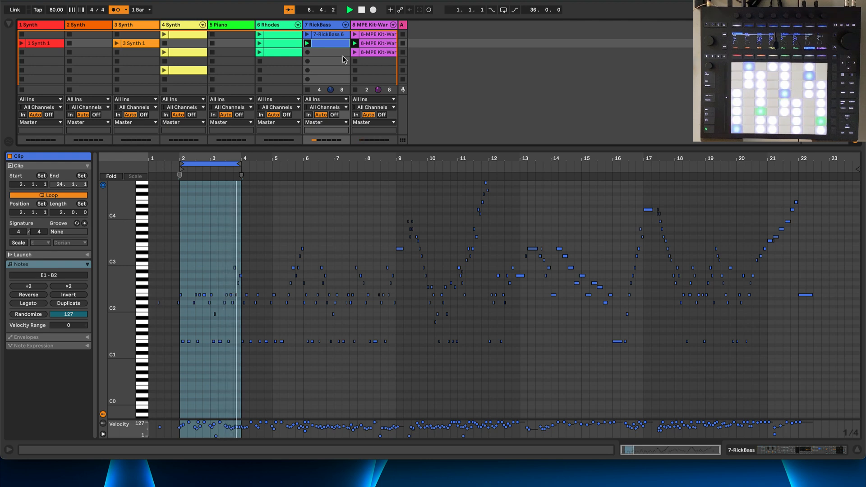
# Stop playback and compare the notes of the first-scene RickBass clip with the third- and fifth-scene clips of the 4 Synth track.
pyautogui.press('space')
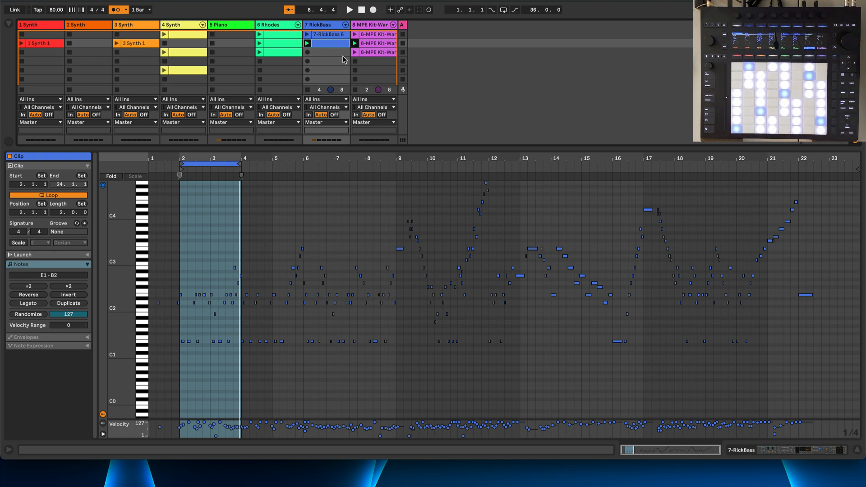
pyautogui.click(321, 35)
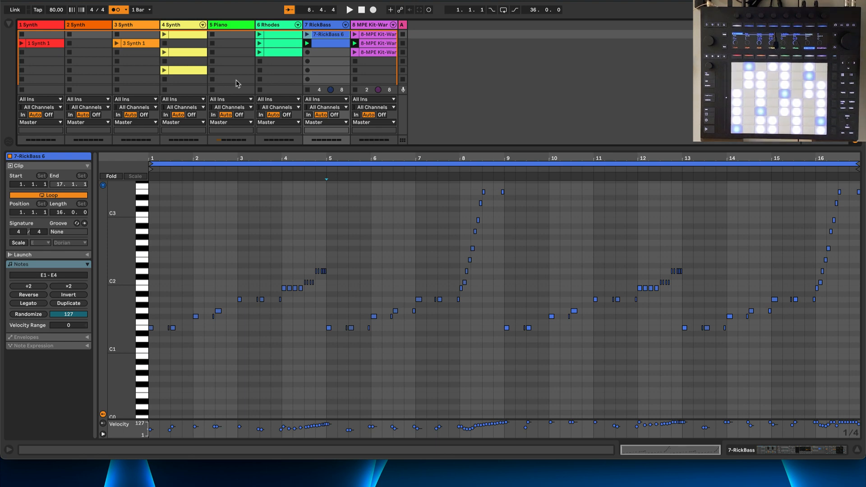
pyautogui.click(240, 63)
pyautogui.click(187, 54)
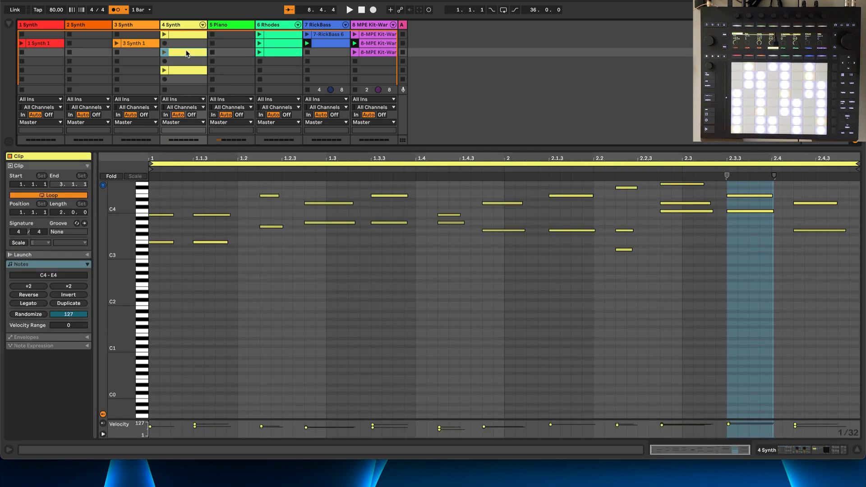
pyautogui.click(184, 72)
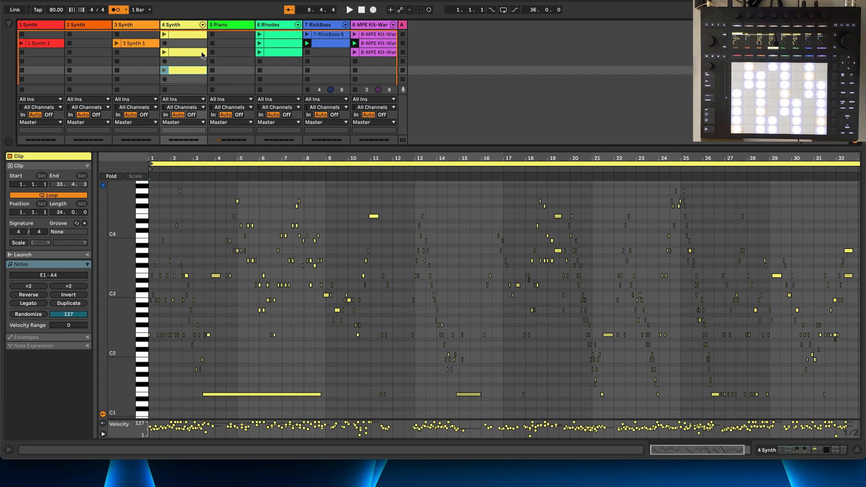
pyautogui.click(184, 54)
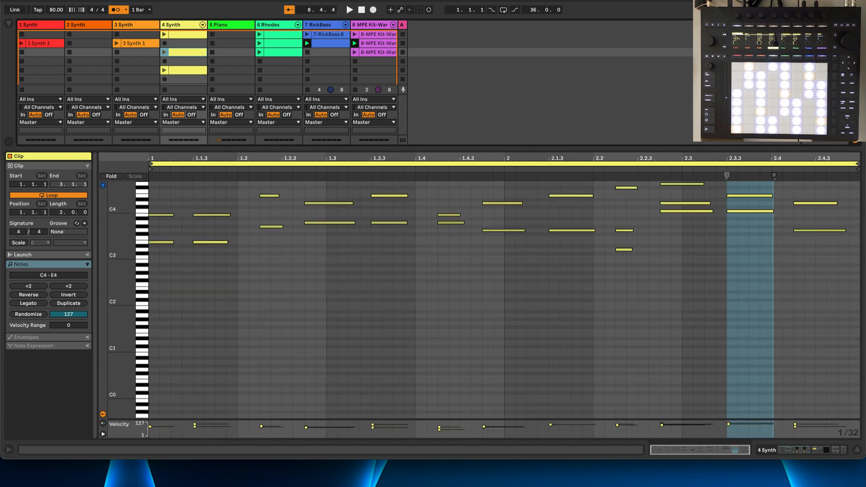
# Stop all clips, play the third-scene 4 Synth clip together with the third-scene MPE Kit clip, keeping the 4 Synth notes in view.
pyautogui.click(825, 90)
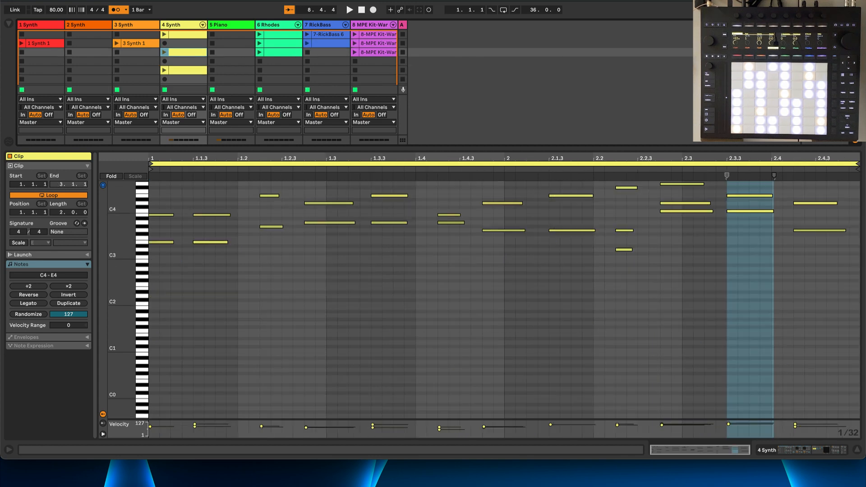
pyautogui.click(165, 52)
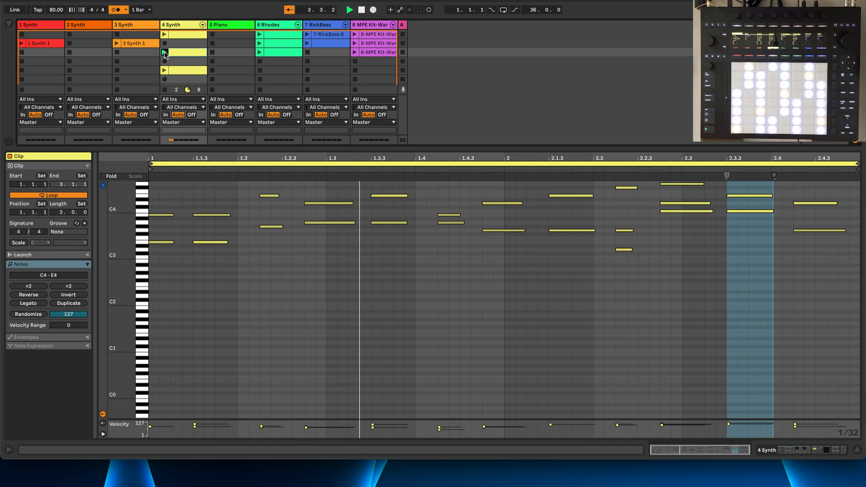
pyautogui.click(355, 53)
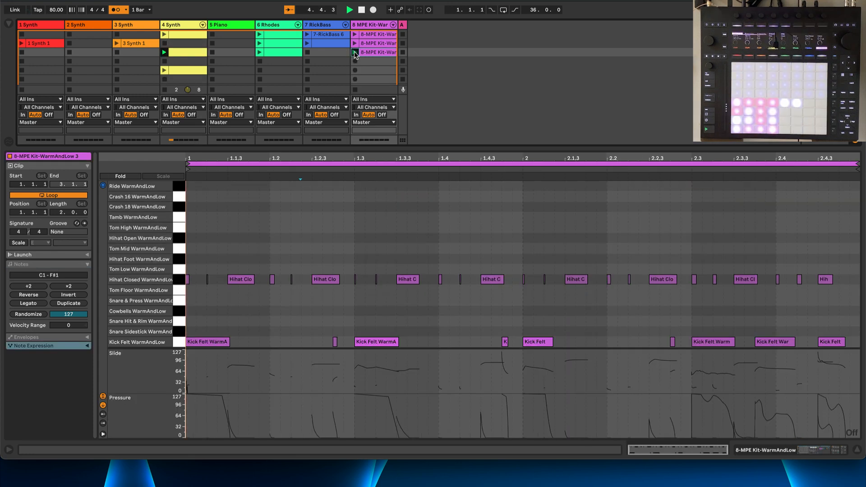
pyautogui.click(196, 53)
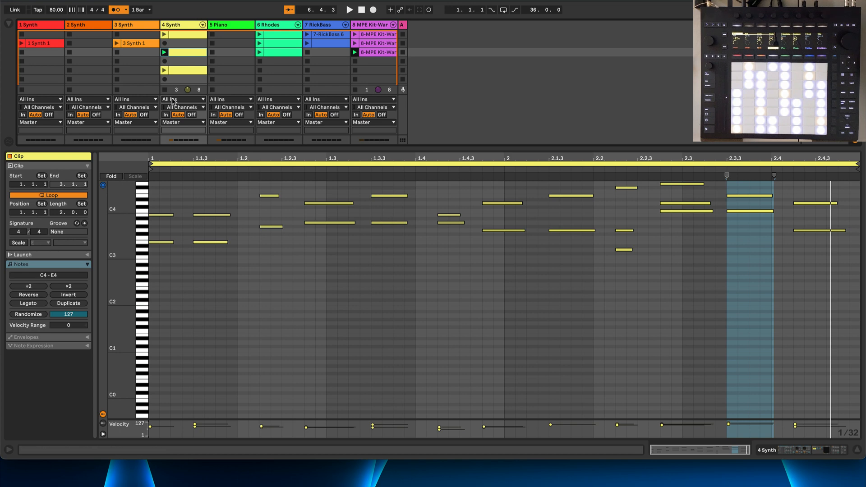
# Open and play the fifth-scene 4 Synth clip, followed by the third-scene clip of the same track.
pyautogui.click(182, 71)
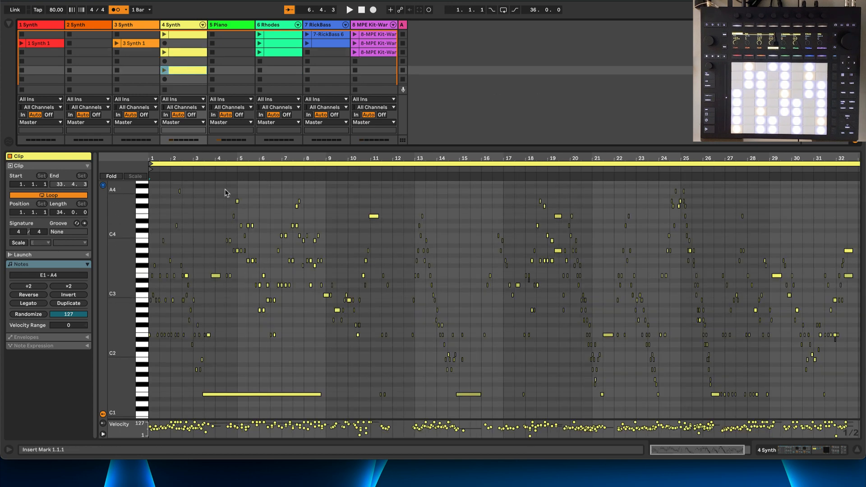
pyautogui.click(218, 168)
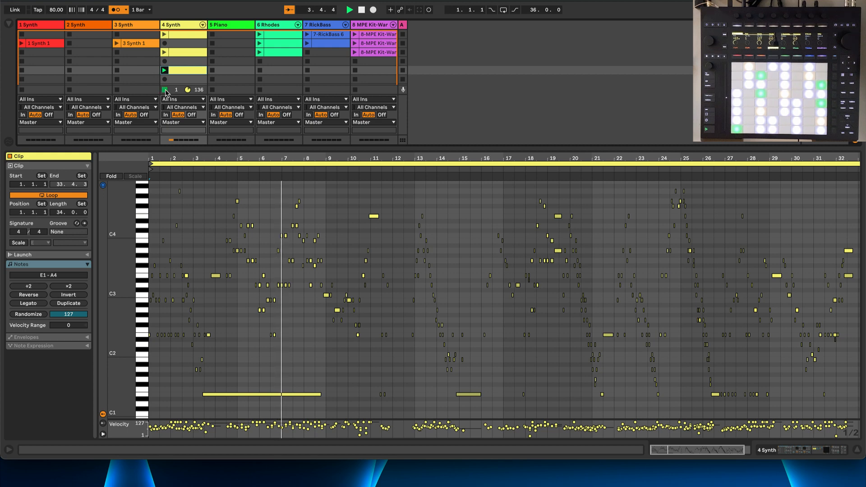
pyautogui.click(193, 54)
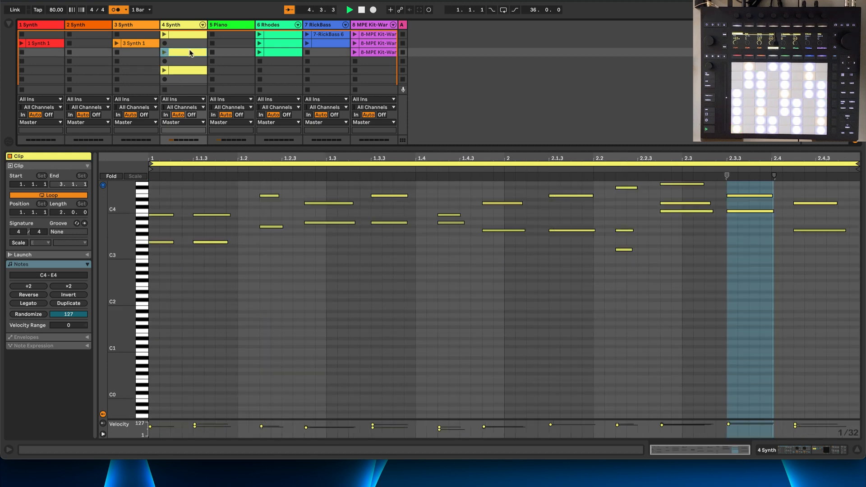
pyautogui.click(165, 52)
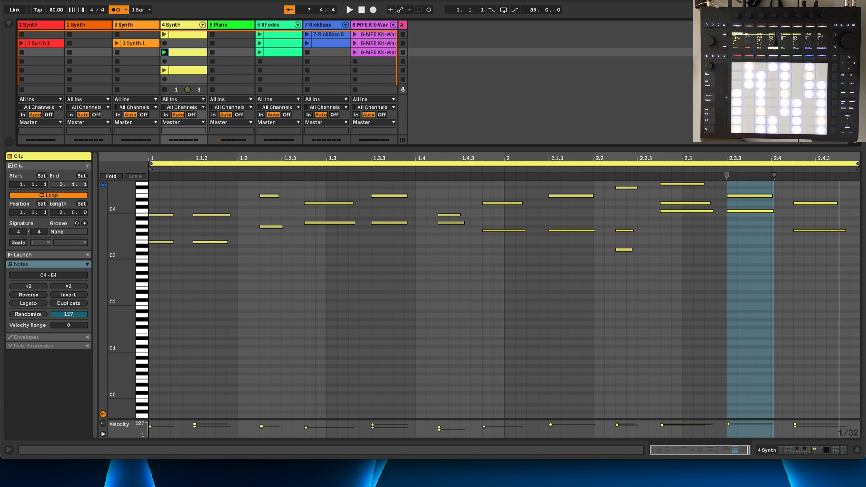
# Launch the whole third scene and show its 4 Synth and Rhodes clips together in the note editor.
pyautogui.click(808, 52)
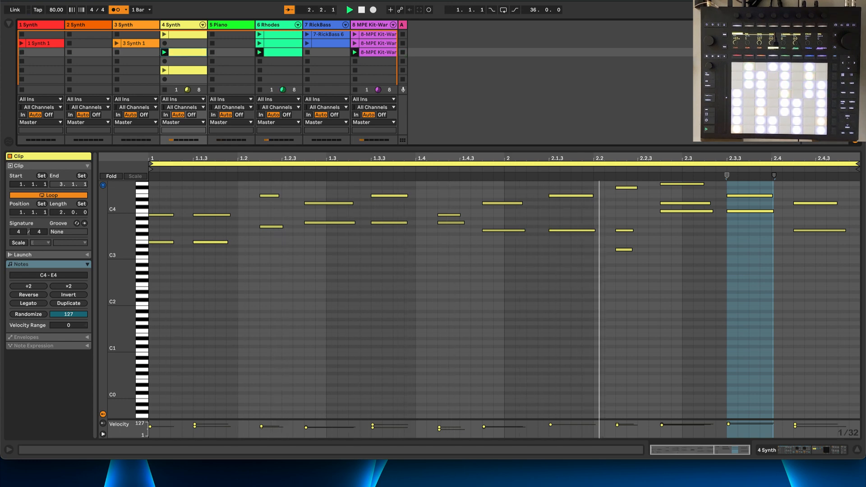
pyautogui.keyDown('shift'); pyautogui.click(285, 53); pyautogui.keyUp('shift')
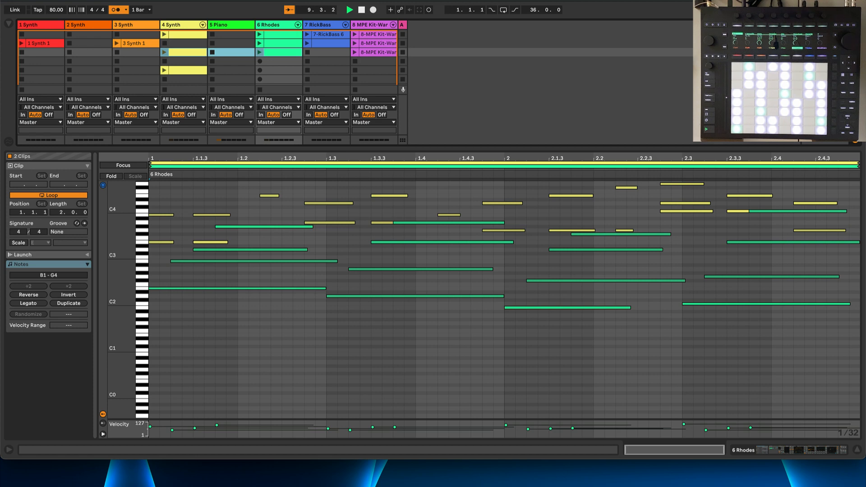
# Launch the first scene and show its RickBass, Rhodes and 4 Synth clips together in the note editor, folded to the used notes.
pyautogui.click(807, 35)
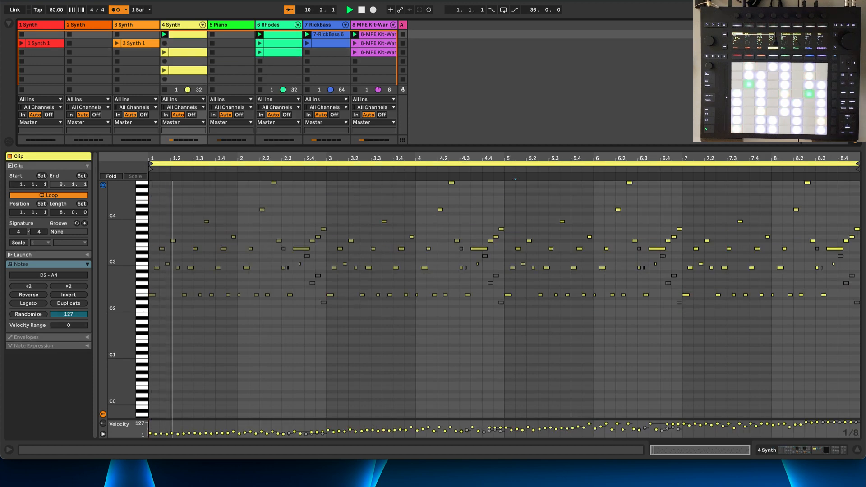
pyautogui.click(333, 35)
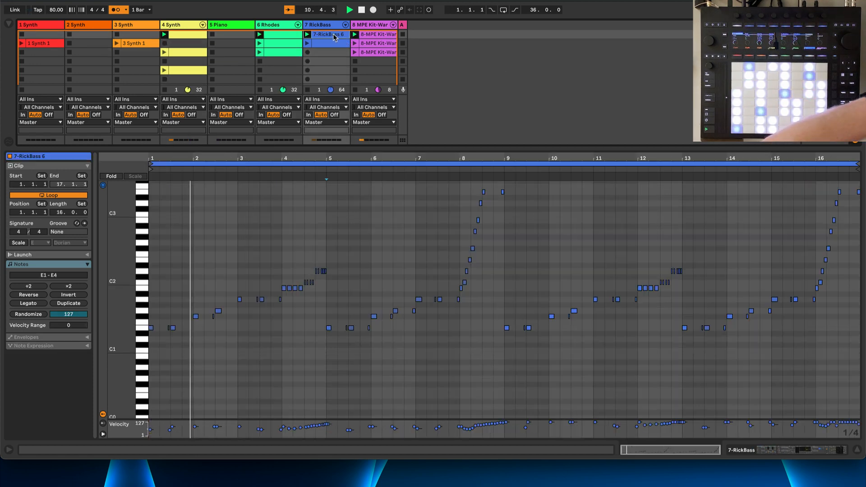
pyautogui.keyDown('shift'); pyautogui.click(288, 36); pyautogui.keyUp('shift')
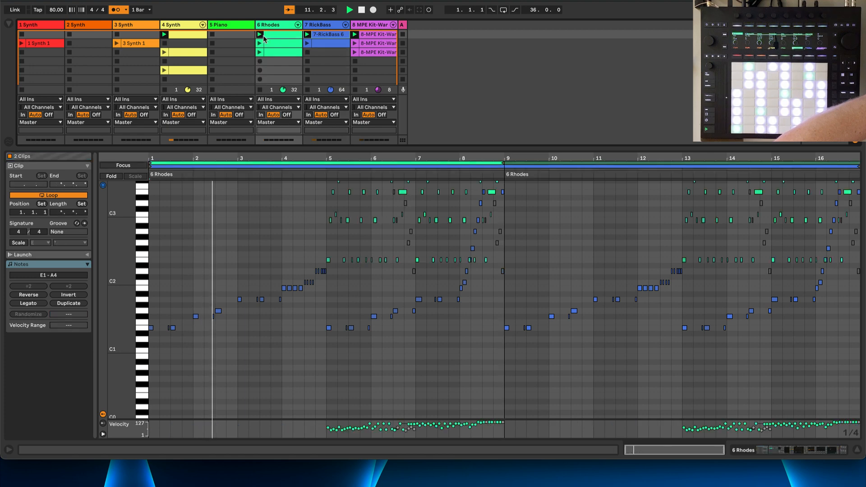
pyautogui.keyDown('shift'); pyautogui.click(190, 35); pyautogui.keyUp('shift')
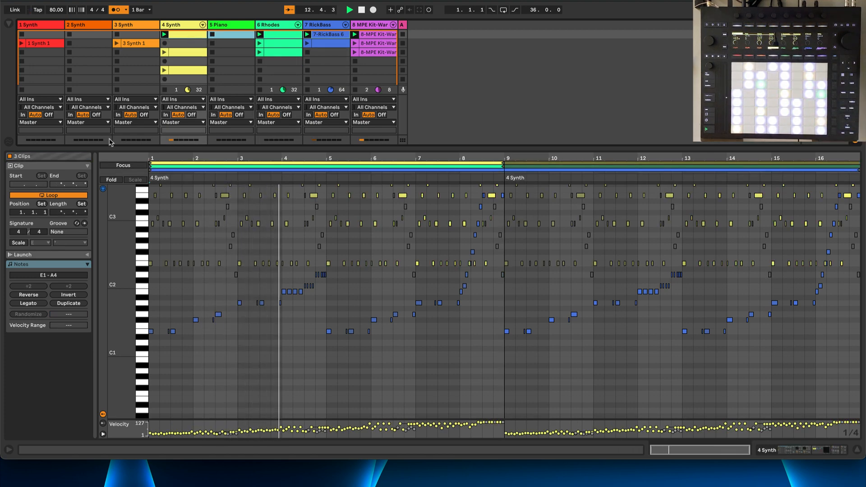
pyautogui.click(110, 181)
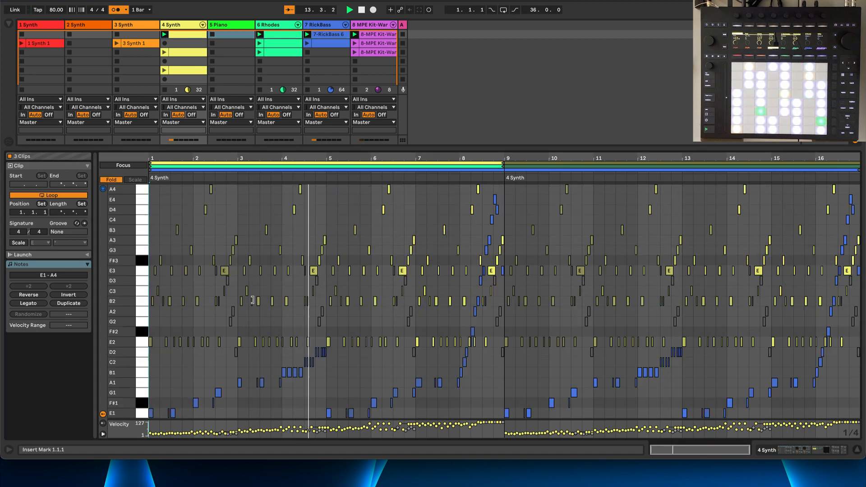